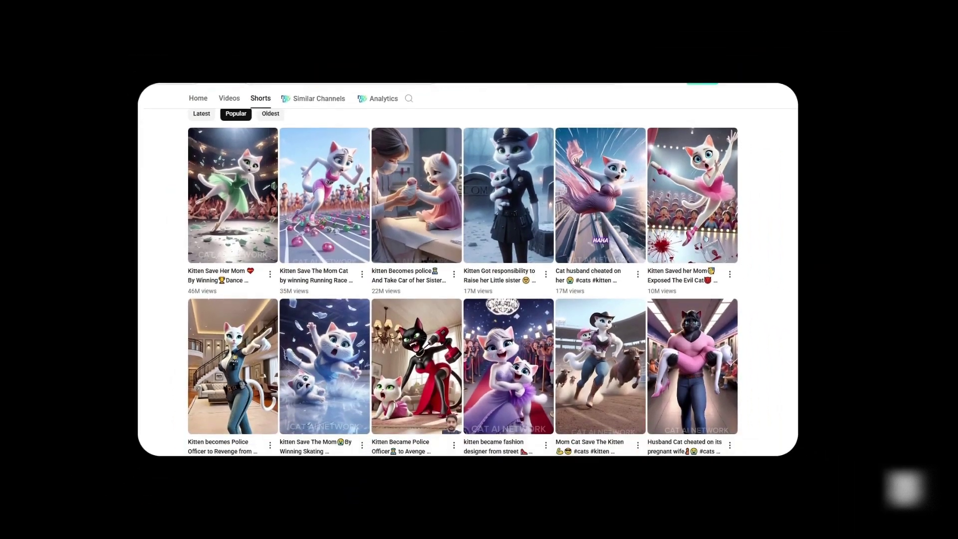
# Step: Browse the channel's most popular Shorts to examine their titles, thumbnails and view counts
pyautogui.scroll(-2, 464, 279)
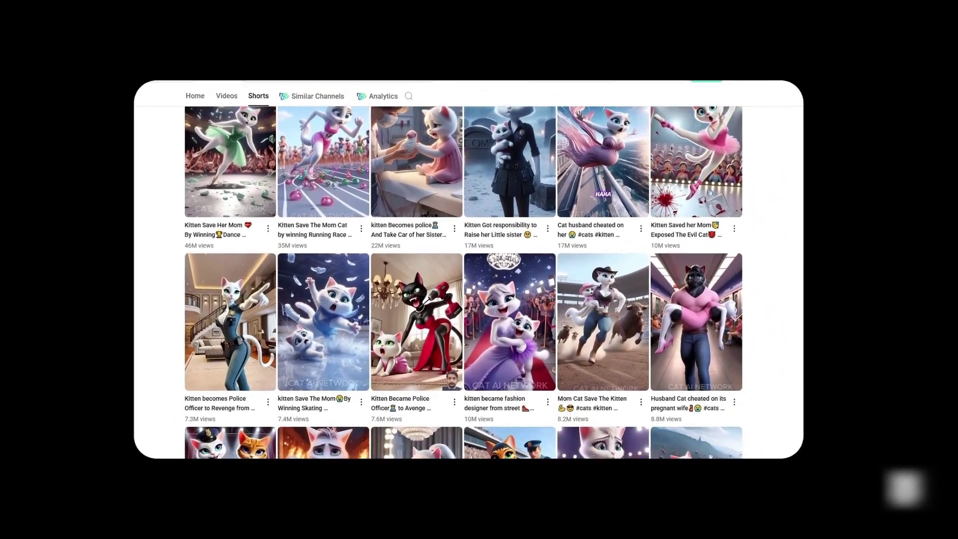
pyautogui.scroll(-2, 464, 280)
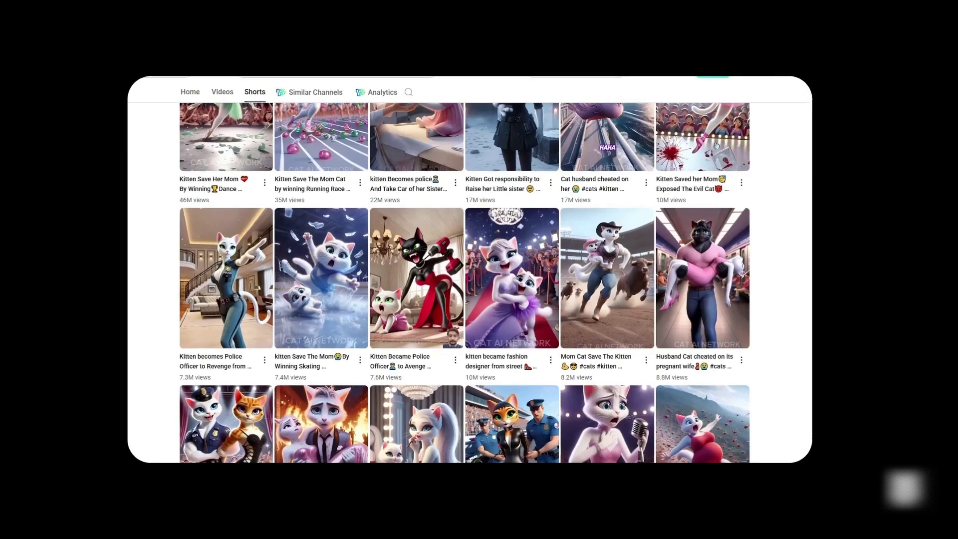
pyautogui.scroll(-3, 464, 279)
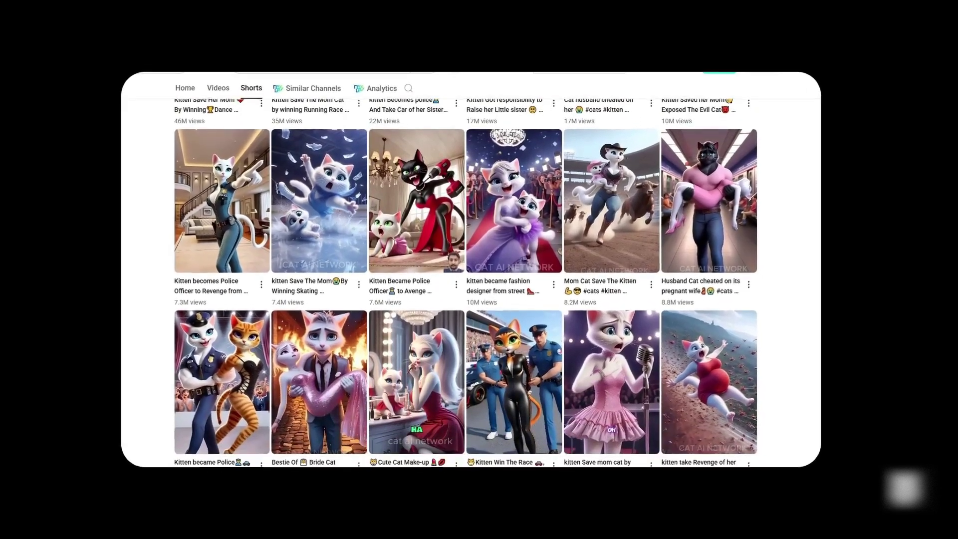
pyautogui.scroll(-2, 463, 279)
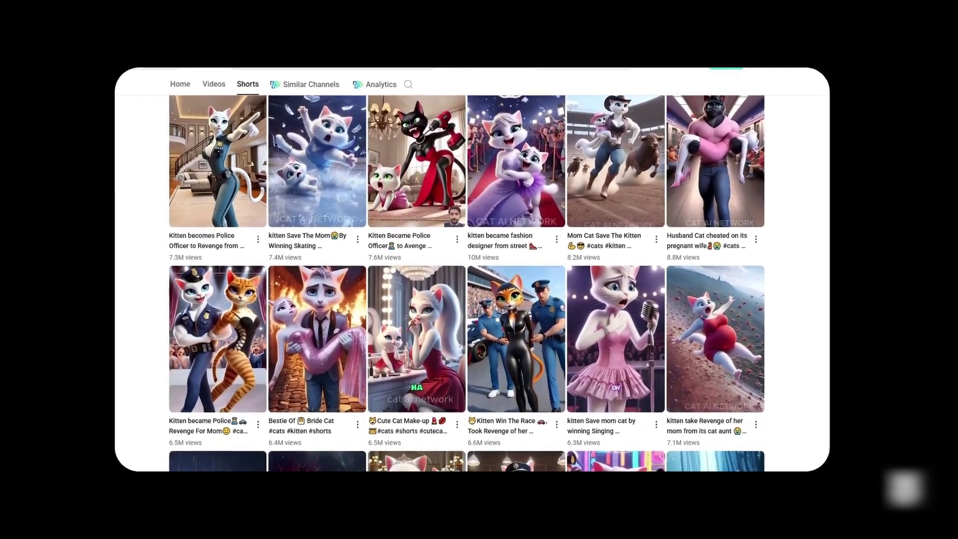
pyautogui.scroll(-2, 464, 279)
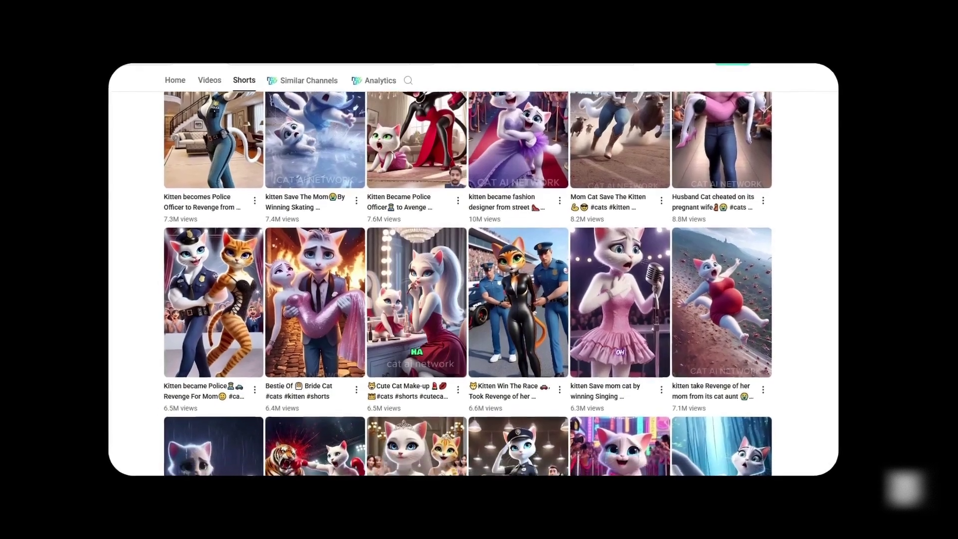
pyautogui.scroll(-2, 468, 279)
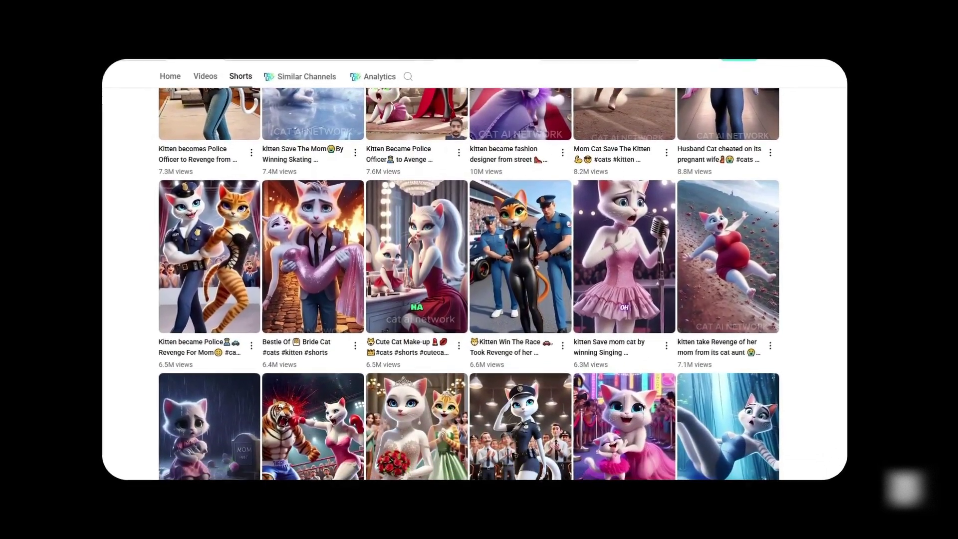
pyautogui.scroll(-2, 468, 279)
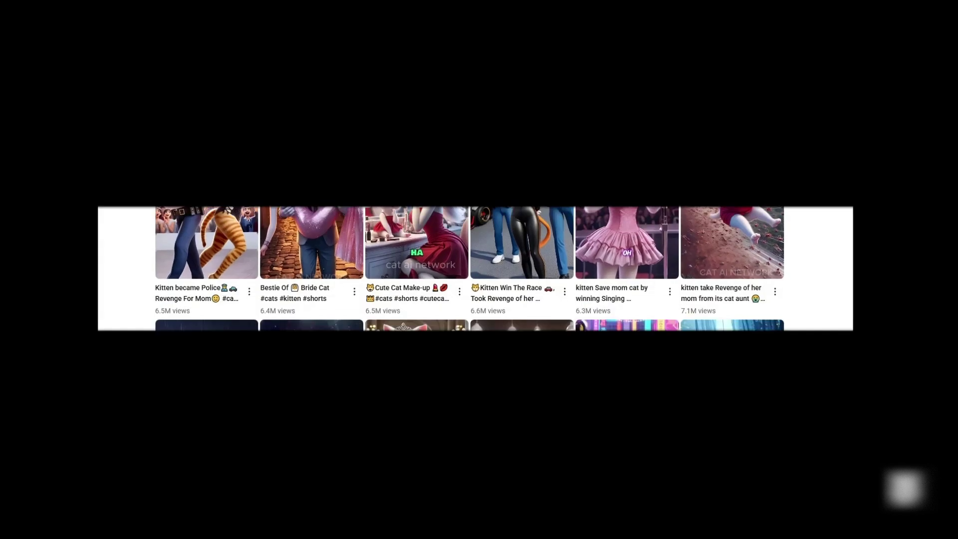
pyautogui.scroll(-2, 468, 279)
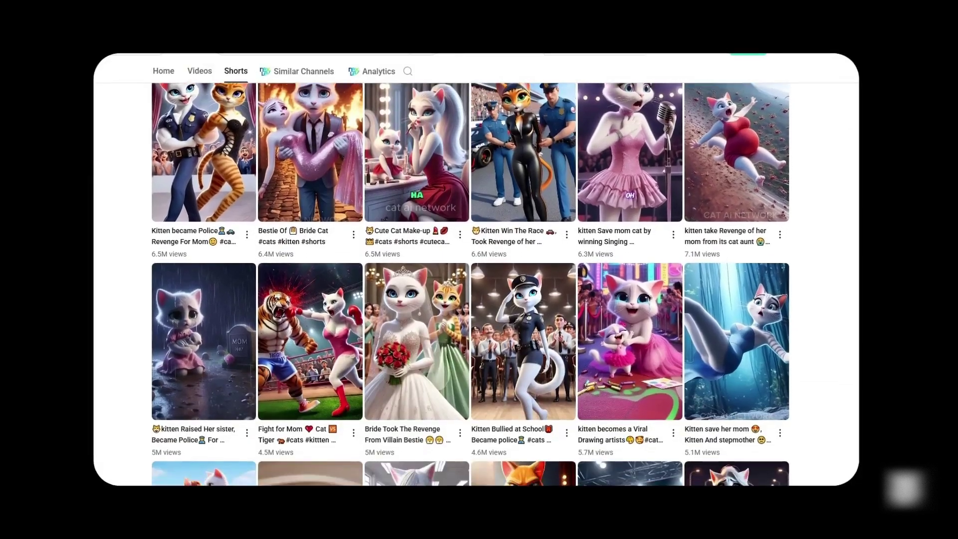
pyautogui.scroll(-3, 469, 279)
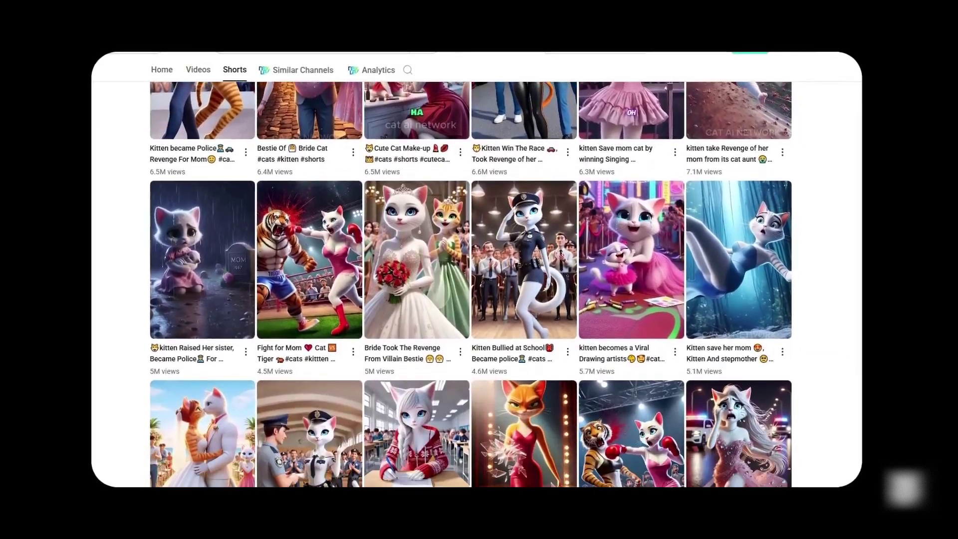
pyautogui.scroll(-3, 469, 279)
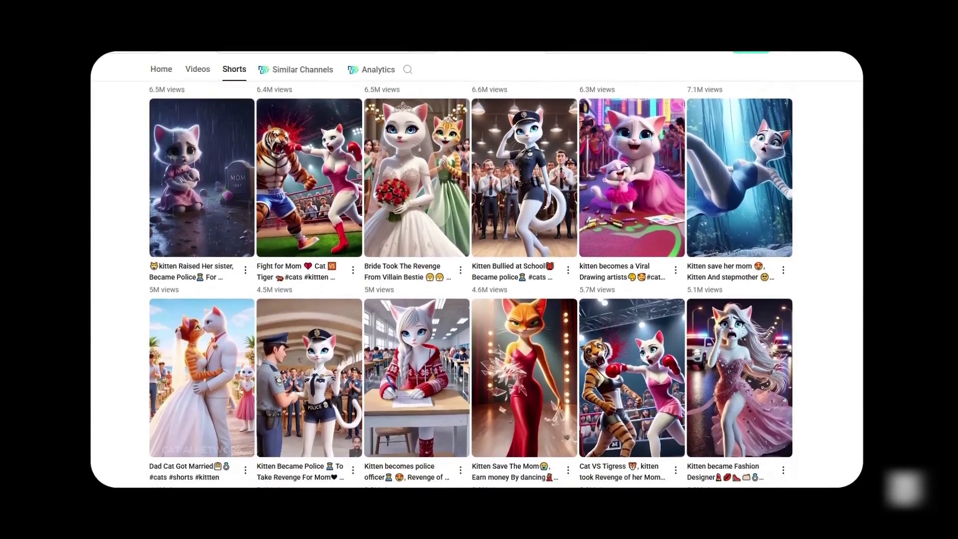
pyautogui.scroll(-3, 469, 279)
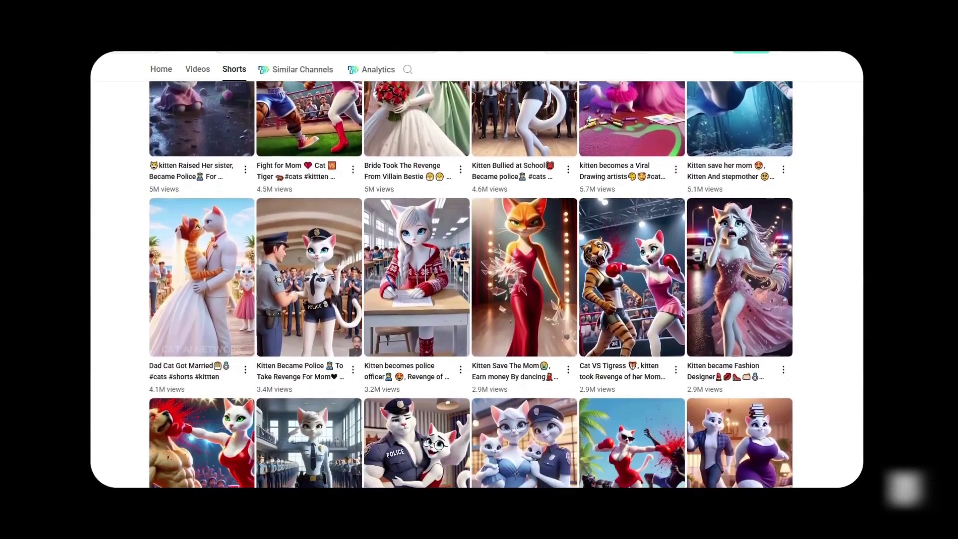
pyautogui.scroll(-3, 469, 279)
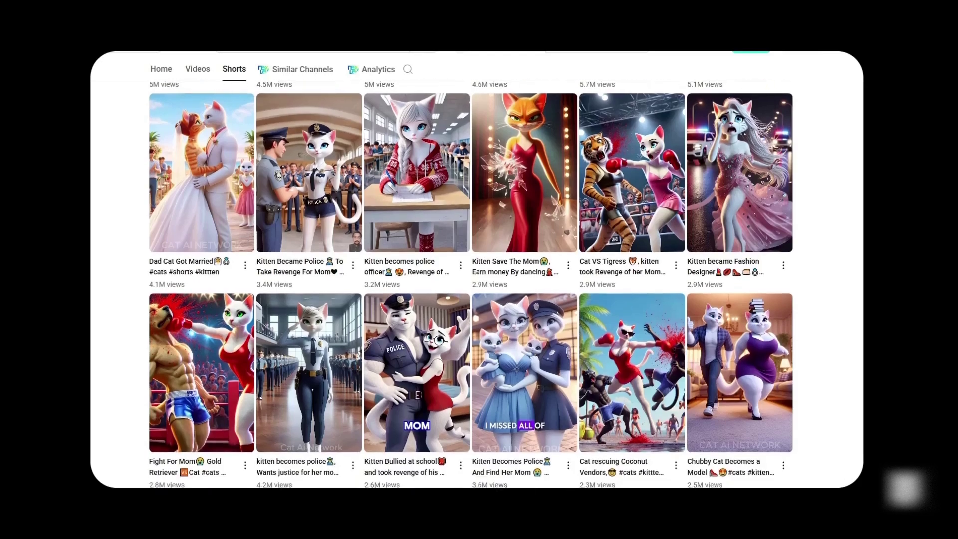
pyautogui.scroll(-3, 476, 280)
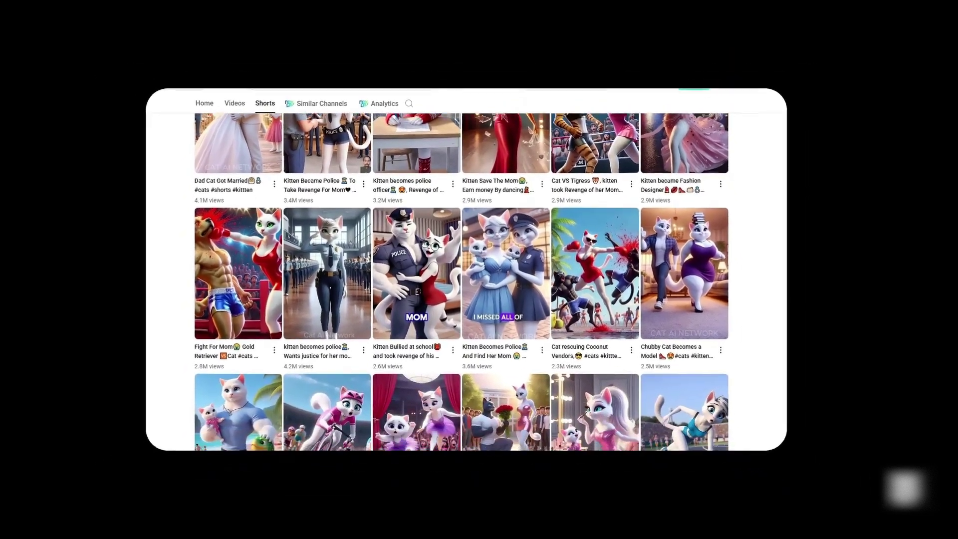
pyautogui.scroll(-2, 469, 279)
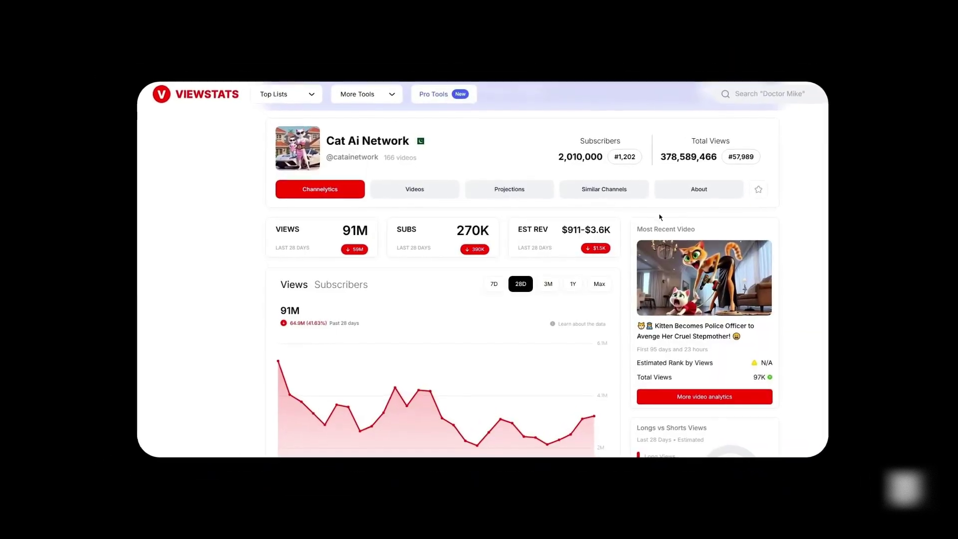
# Step: Switch to ViewStats and examine the Cat Ai Network channel's estimated revenue for the last 28 days
pyautogui.moveTo(560, 229)
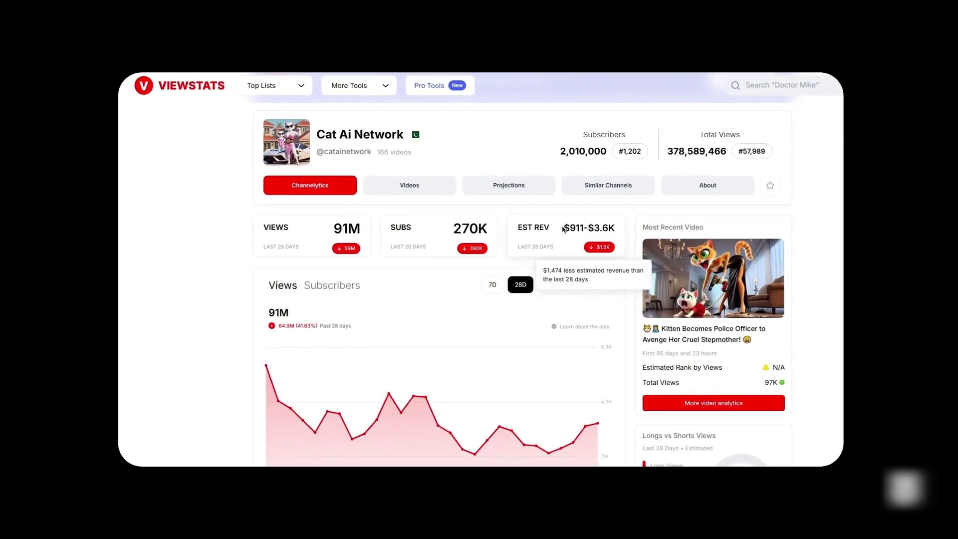
pyautogui.moveTo(563, 228); pyautogui.dragTo(617, 228)
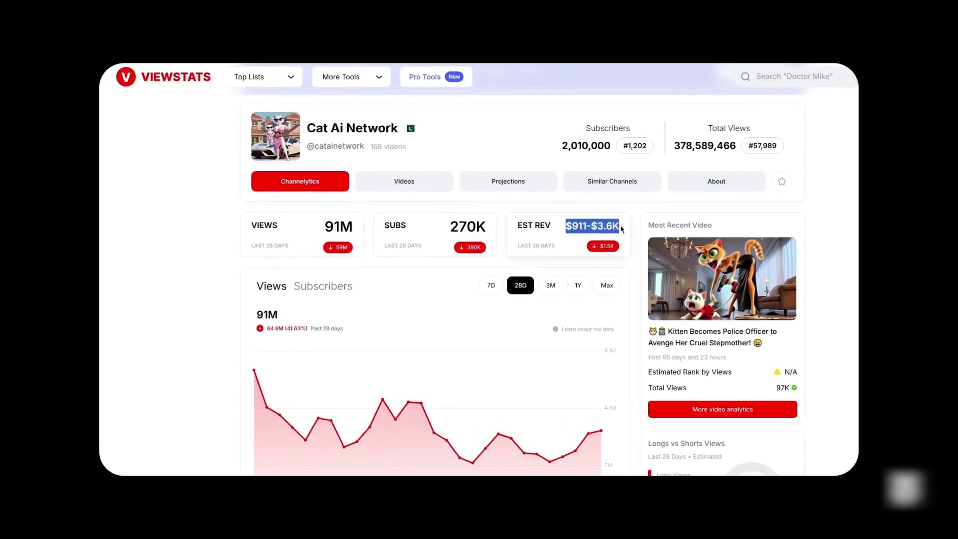
pyautogui.moveTo(616, 231)
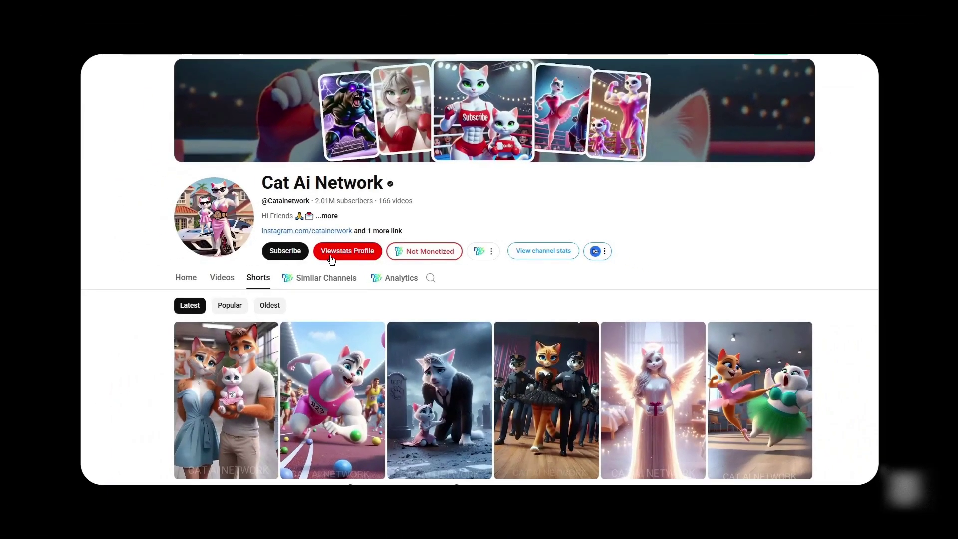
# Step: Capture a screenshot of the Cat Ai Network channel's Shorts thumbnails and paste it into a new ChatGPT chat
pyautogui.scroll(-4, 160, 279)
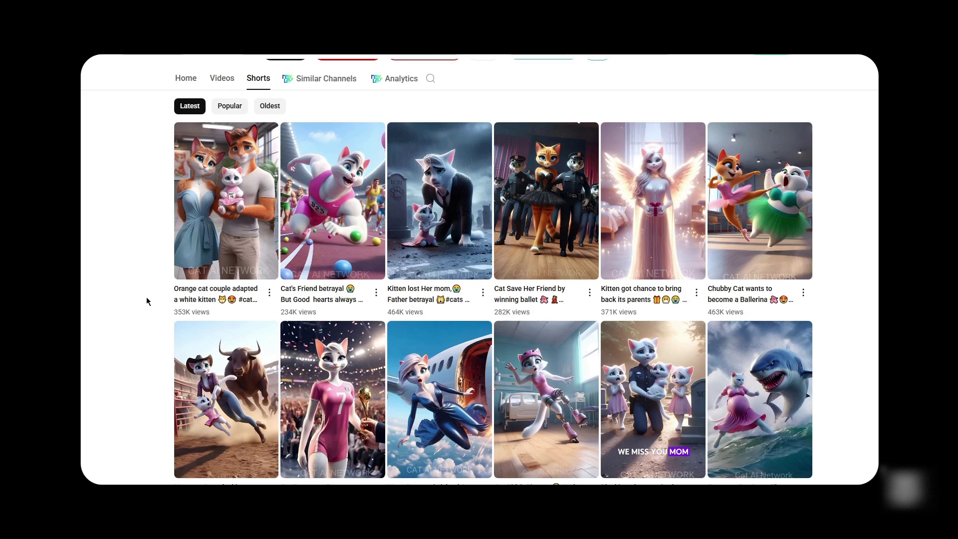
pyautogui.press('super+shift+s')
pyautogui.moveTo(165, 117); pyautogui.dragTo(816, 481)
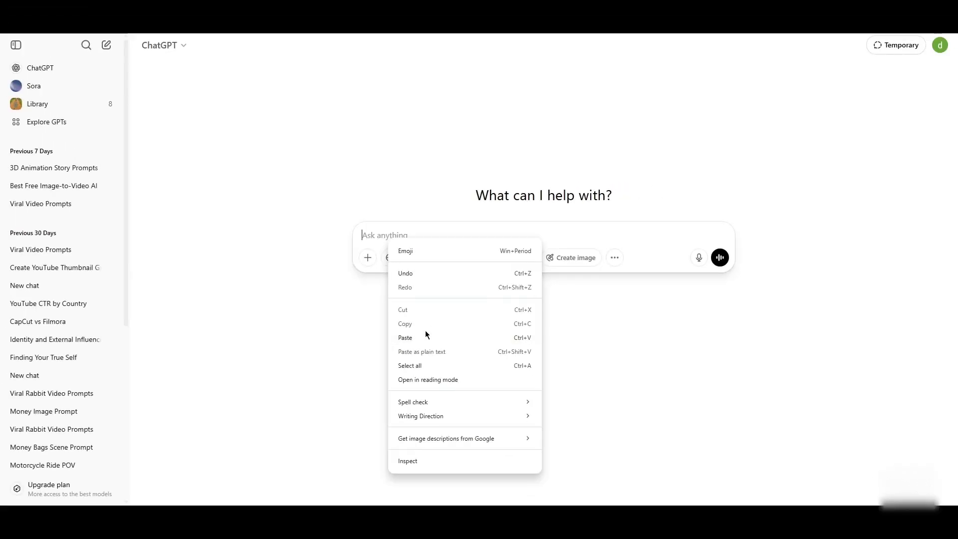
pyautogui.click(426, 338)
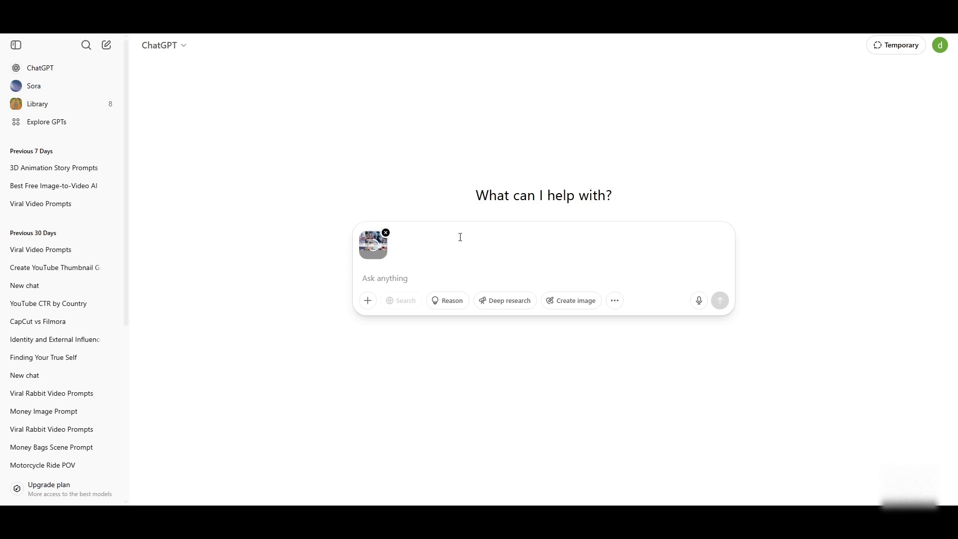
# Step: Ask ChatGPT for 10 high-quality detailed image prompts to generate 100% the same types of images as in the attached screenshot
pyautogui.rightClick(377, 278)
pyautogui.click(411, 142)
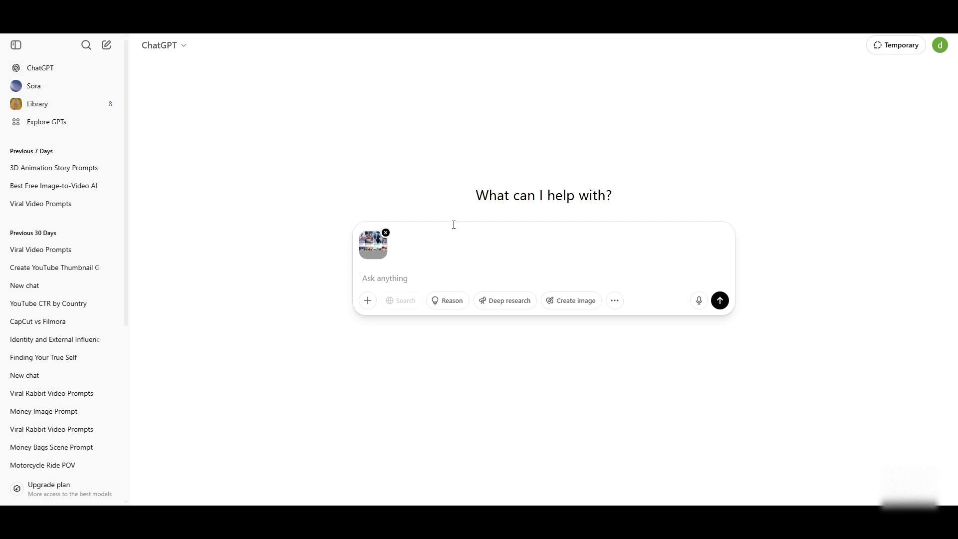
pyautogui.write('give me a high quality detail 10 image promt for generate theese types of videos i want to generate 100% same theese types of images')
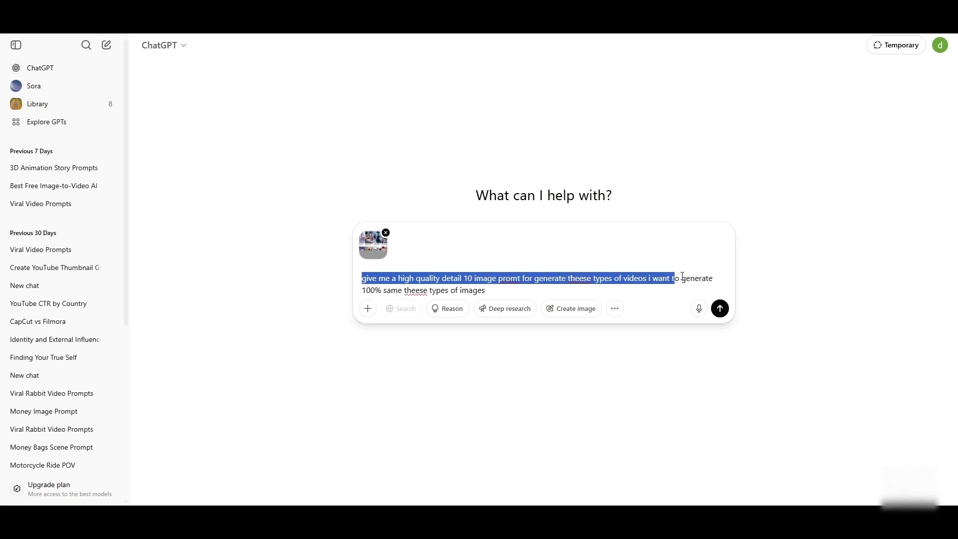
pyautogui.click(568, 291)
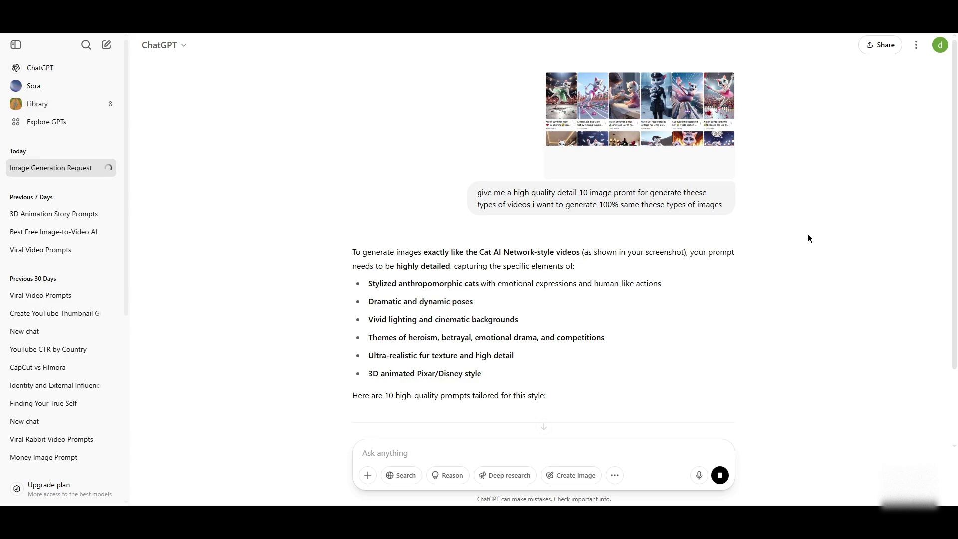
# Step: Read through the image prompts in ChatGPT's reply
pyautogui.scroll(-4, 808, 238)
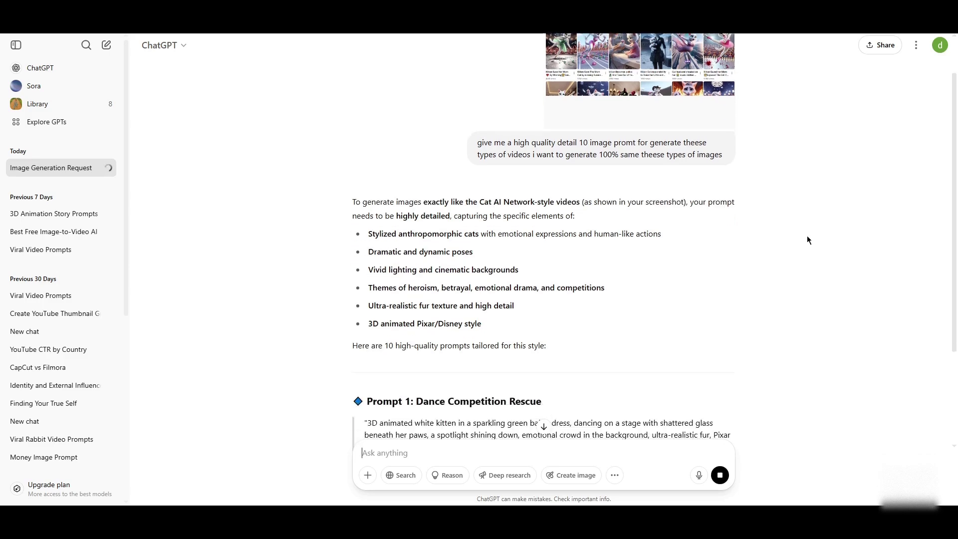
pyautogui.scroll(-7, 839, 248)
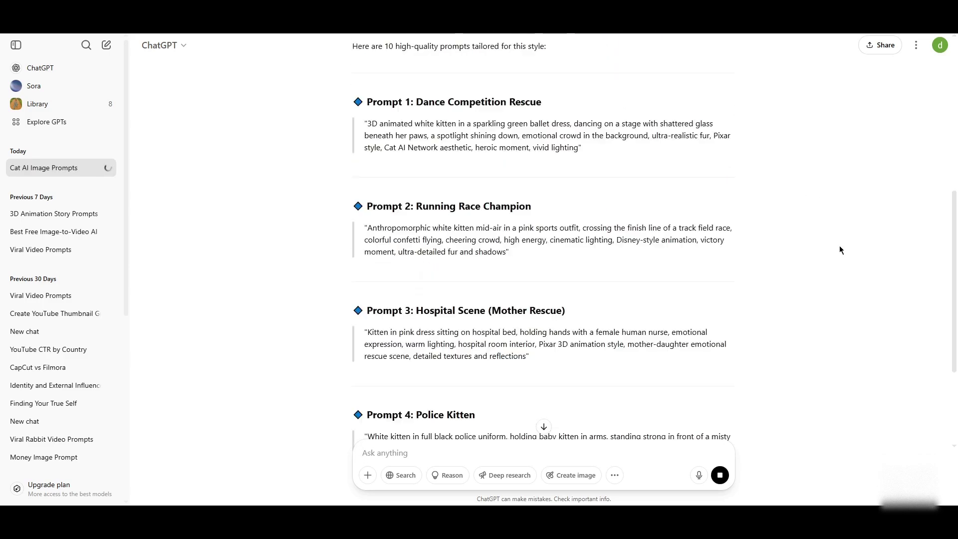
pyautogui.scroll(-9, 848, 230)
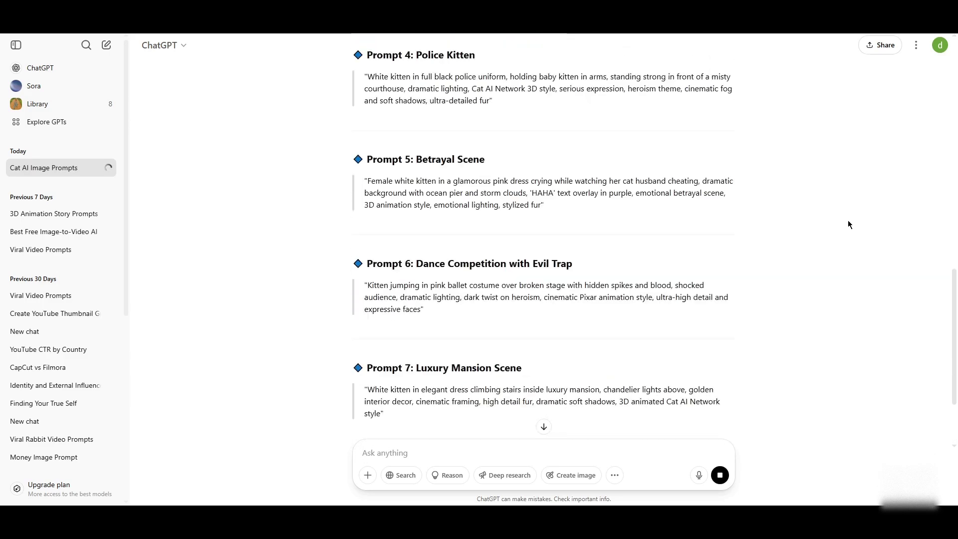
pyautogui.scroll(-3, 848, 240)
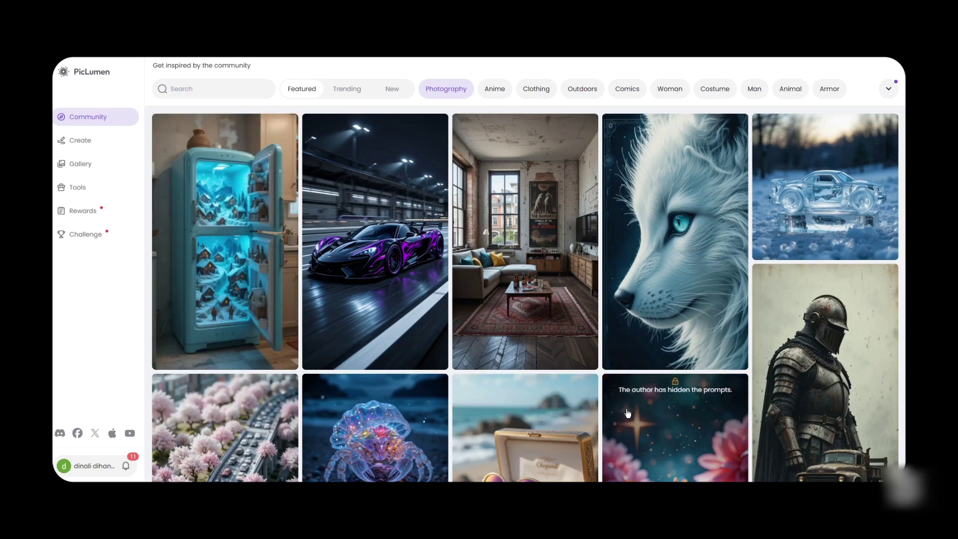
# Step: Copy ChatGPT's Dance Competition Rescue prompt into PicLumen's image description on the Create page and choose the 9:16 aspect ratio
pyautogui.click(80, 142)
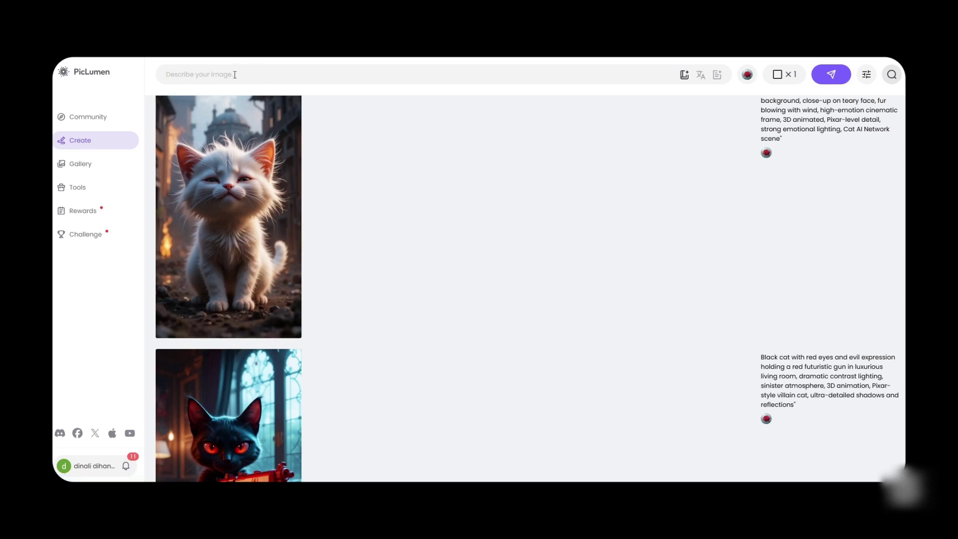
pyautogui.tripleClick(427, 172)
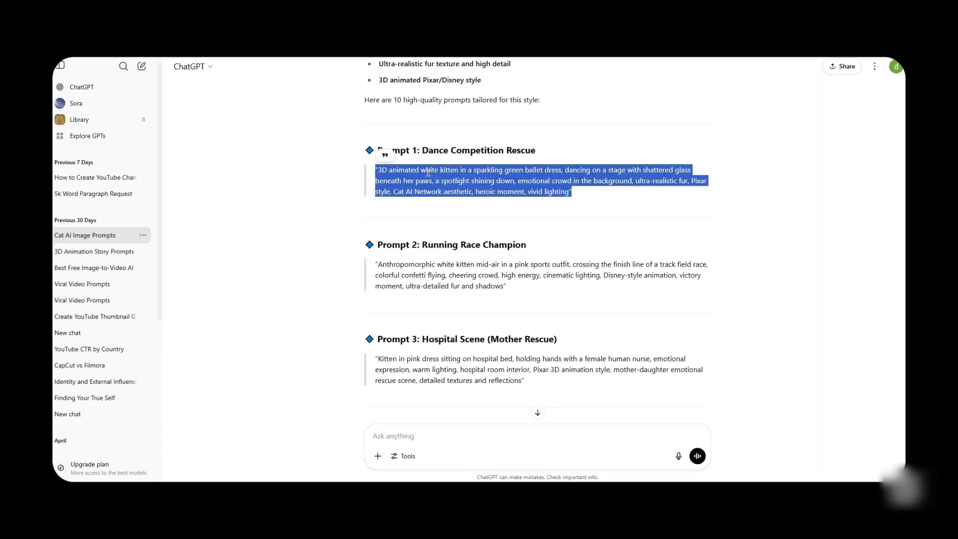
pyautogui.rightClick(427, 172)
pyautogui.click(451, 184)
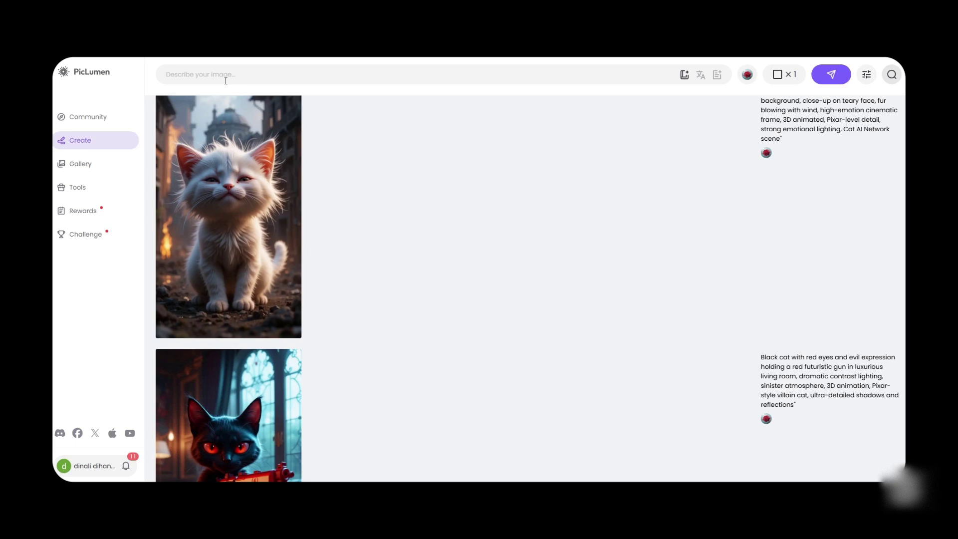
pyautogui.rightClick(224, 76)
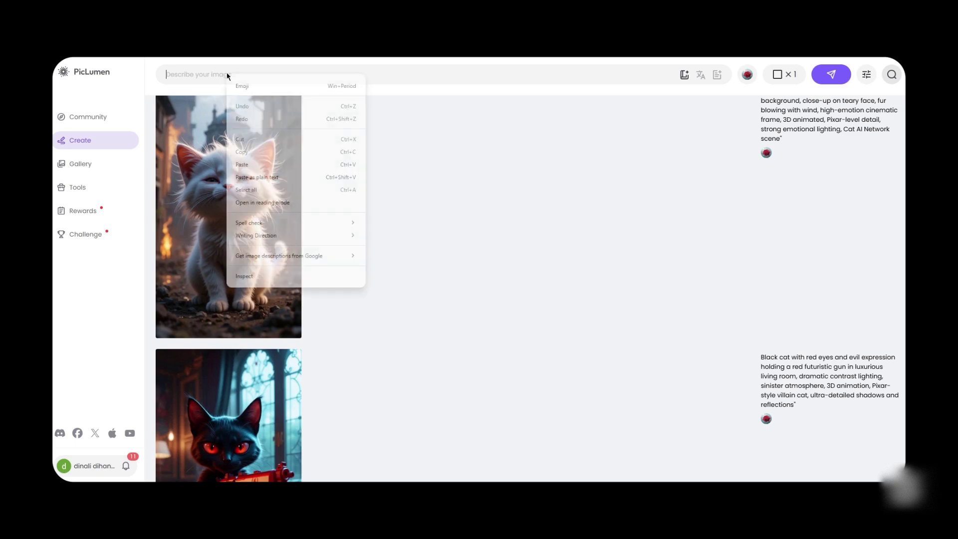
pyautogui.click(257, 164)
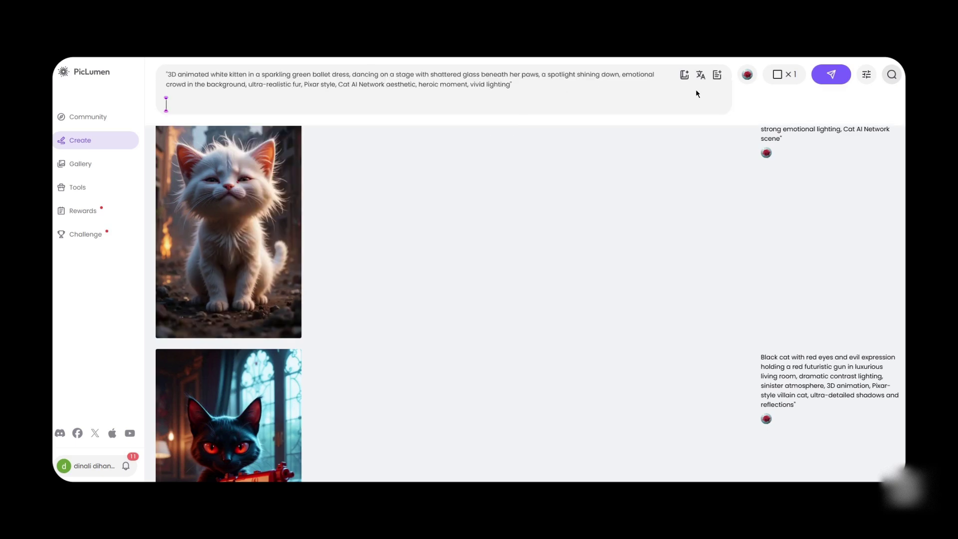
pyautogui.click(799, 77)
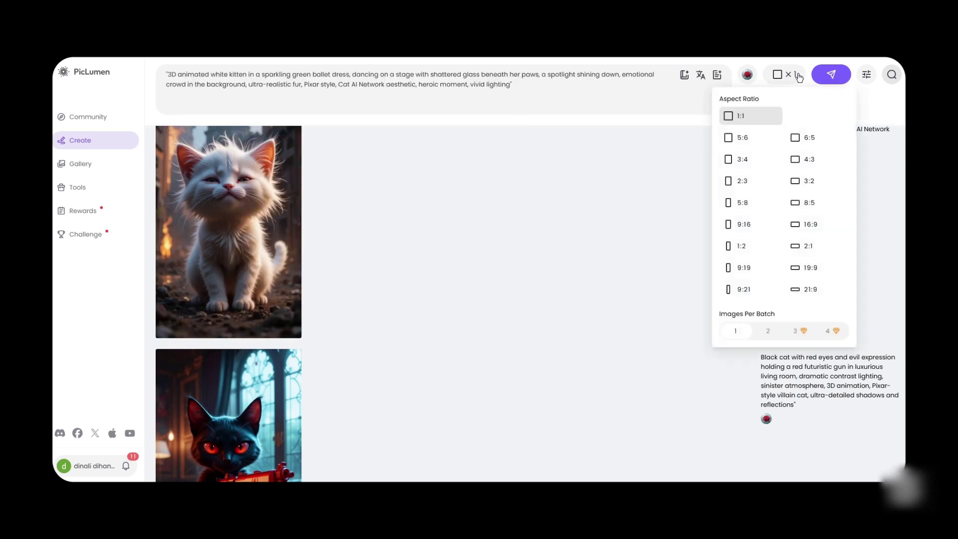
pyautogui.click(743, 225)
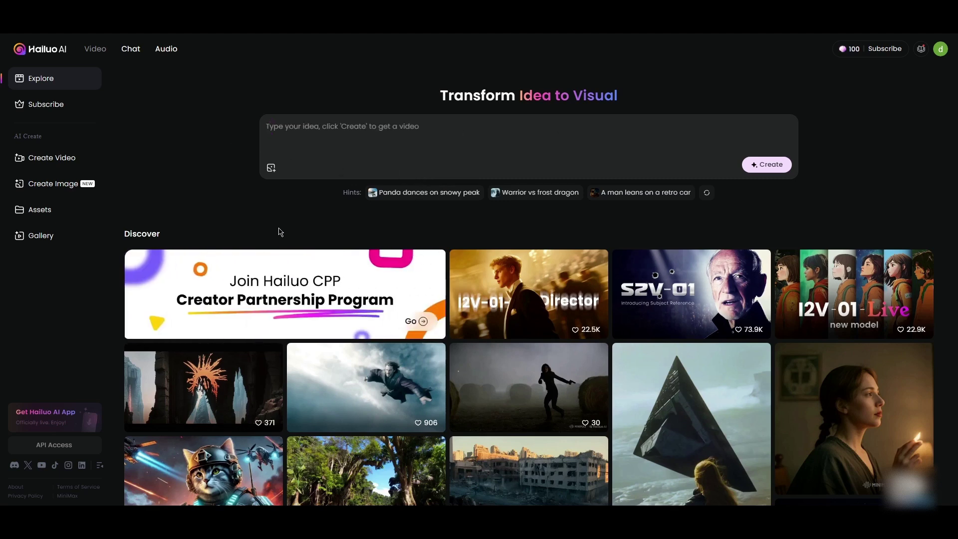
# Step: In Hailuo AI, generate an image-to-video from the green-tutu ballerina cat picture using the prompt "animate" and the I2V-01-live model
pyautogui.moveTo(711, 298)
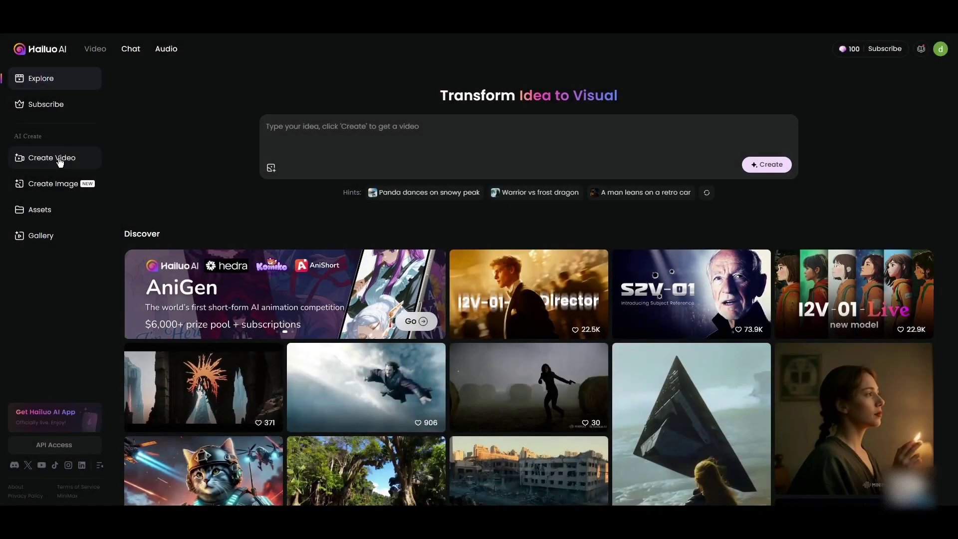
pyautogui.click(52, 158)
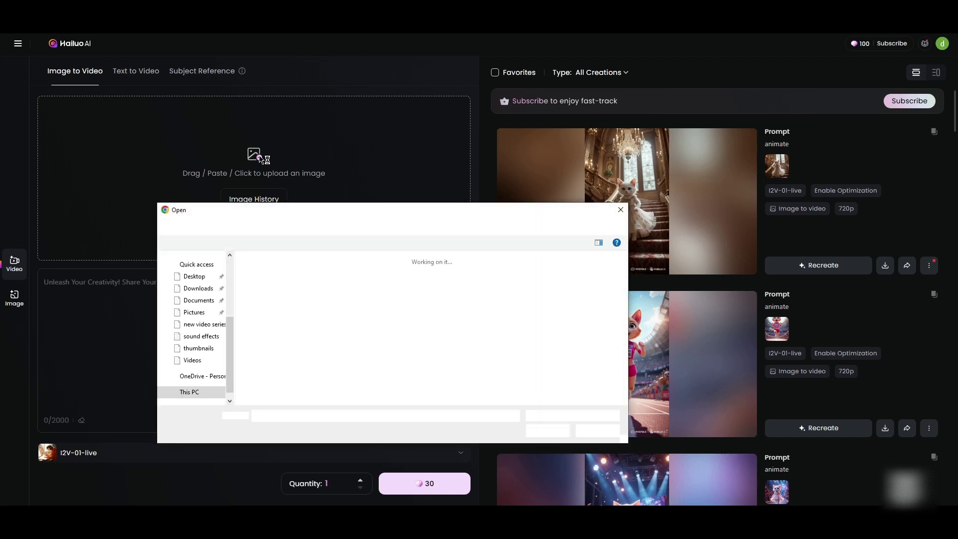
pyautogui.write('v')
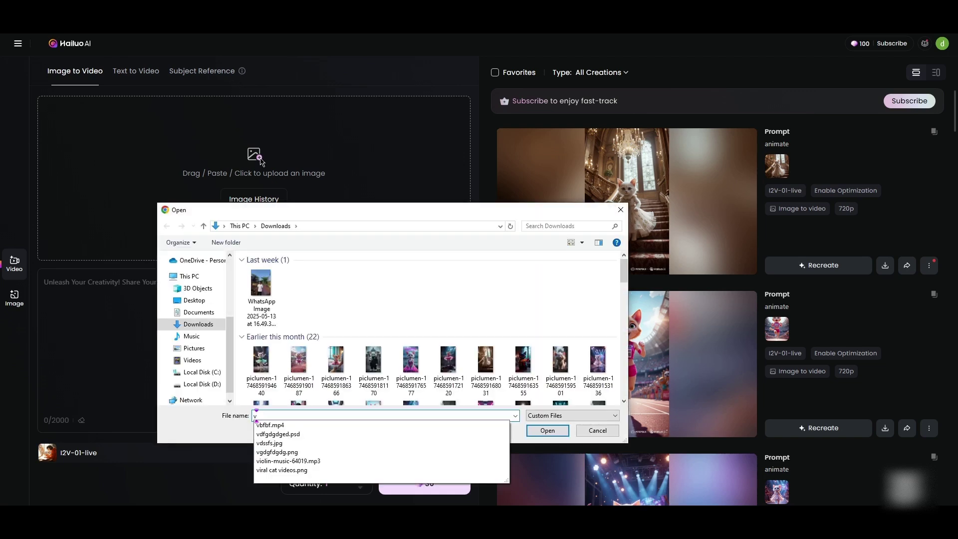
pyautogui.doubleClick(261, 359)
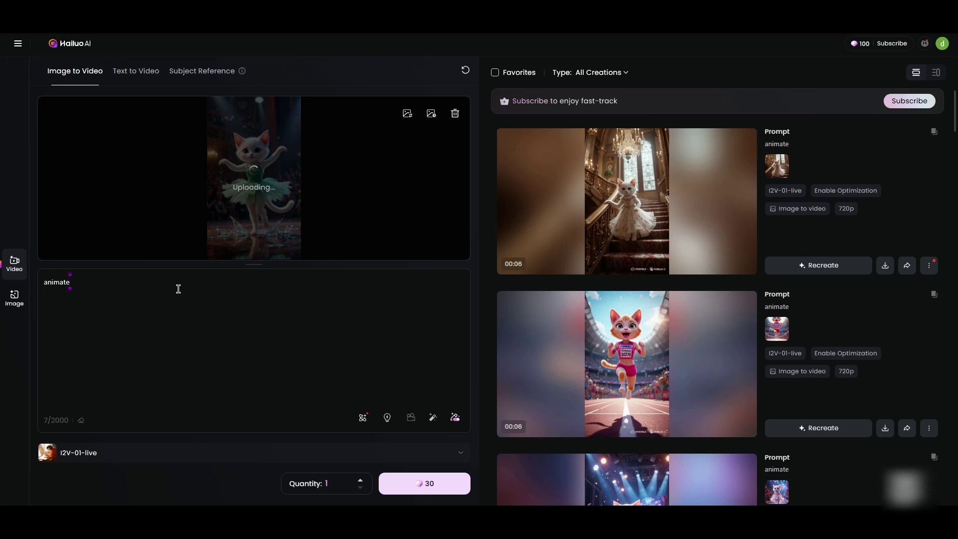
pyautogui.click(369, 454)
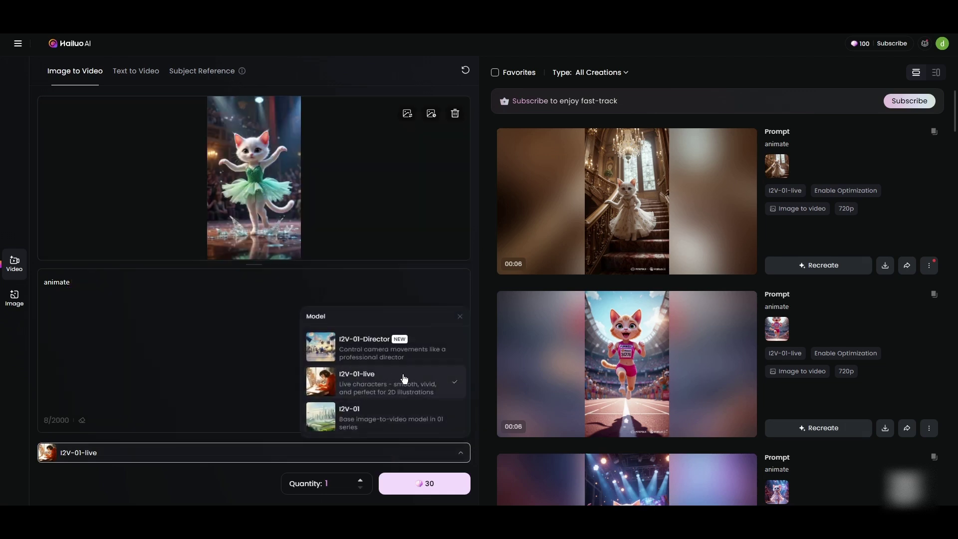
pyautogui.click(384, 386)
pyautogui.click(428, 483)
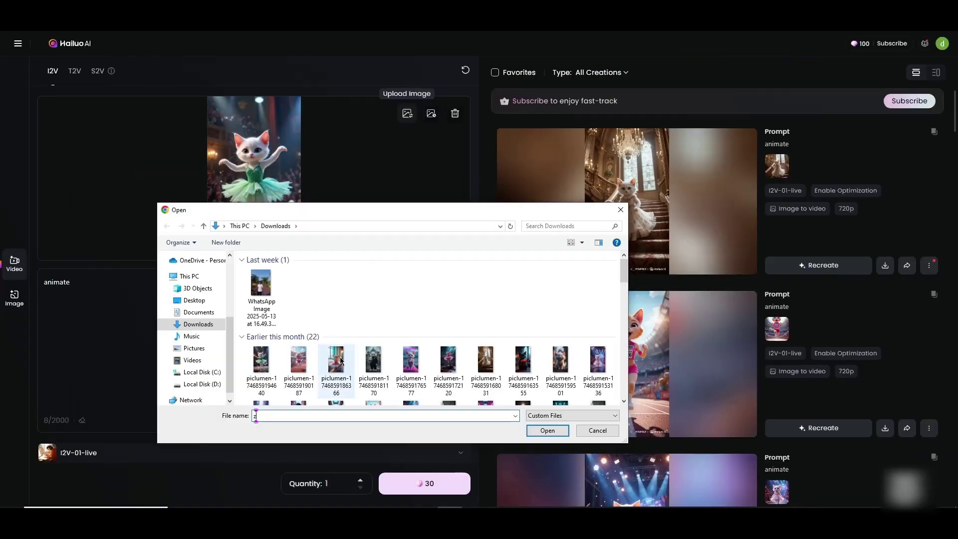
# Step: Generate three more videos with the "animate" prompt from the pink runner cat, police cat and fluffy kitten images, replacing the uploaded image each time
pyautogui.doubleClick(298, 274)
pyautogui.click(424, 483)
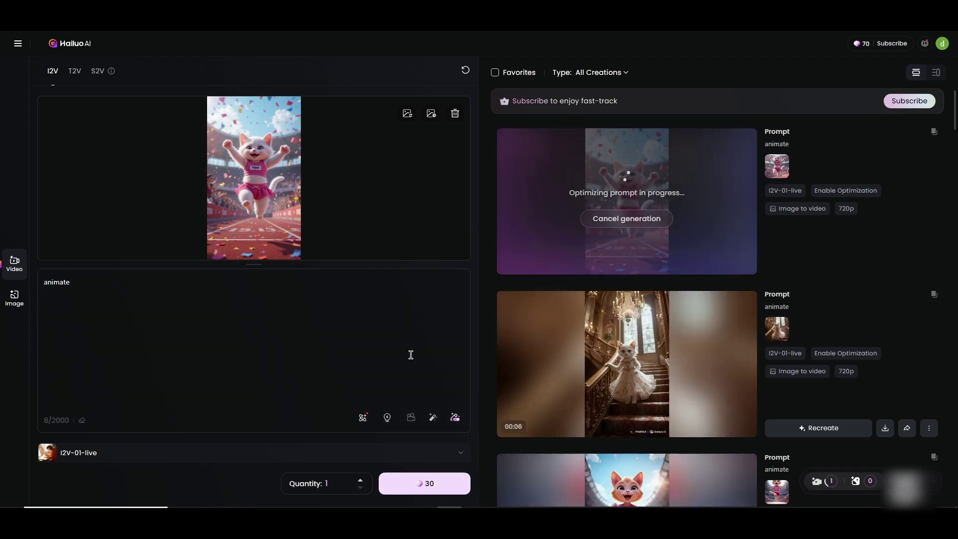
pyautogui.click(407, 113)
pyautogui.doubleClick(390, 369)
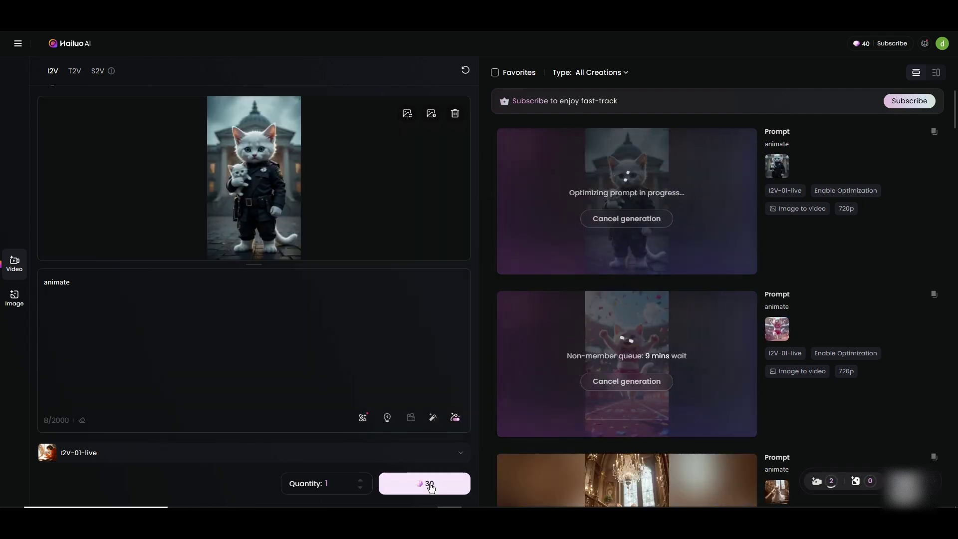
pyautogui.click(408, 114)
pyautogui.doubleClick(352, 338)
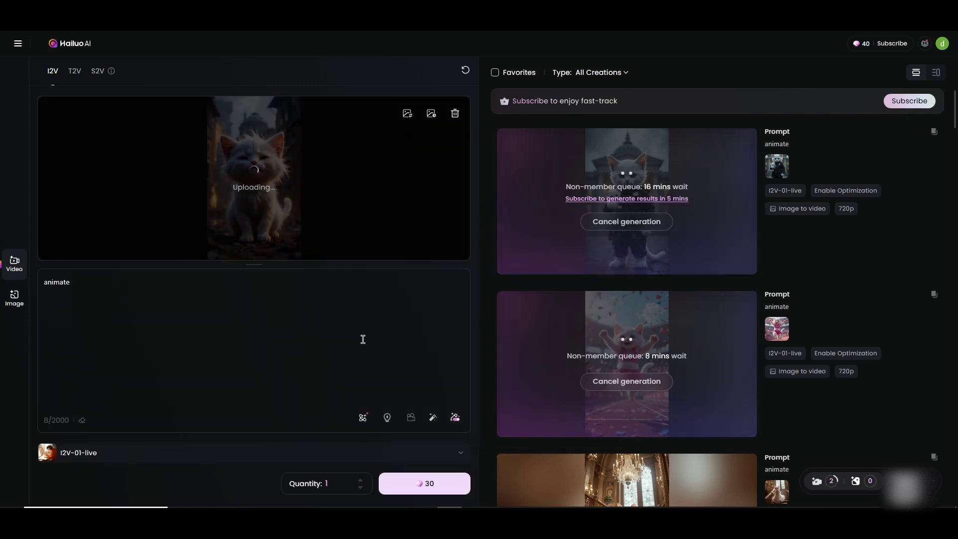
pyautogui.click(425, 483)
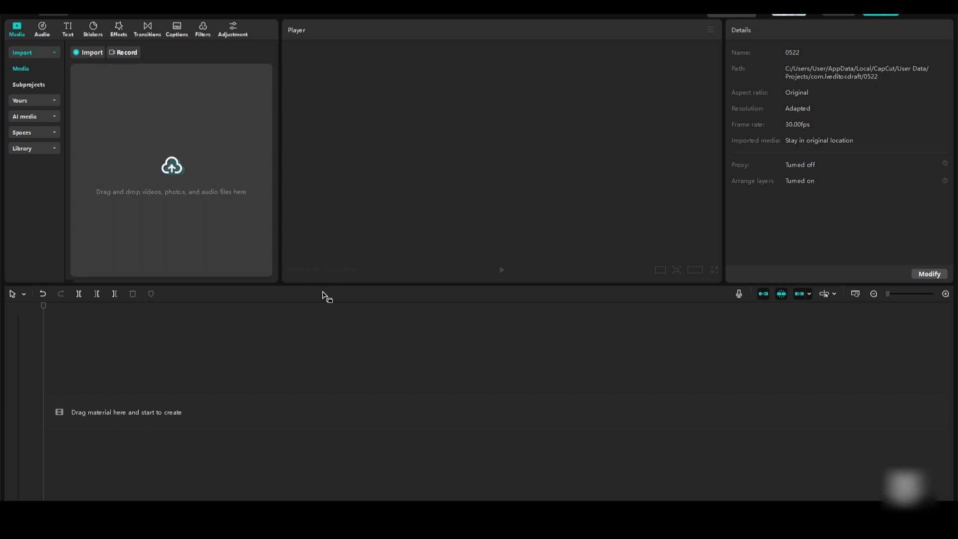
# Step: In CapCut, place the four cat clips on the timeline and add a Fold Over transition between each pair of neighbouring clips
pyautogui.moveTo(750, 143); pyautogui.dragTo(123, 395)
pyautogui.moveTo(105, 408); pyautogui.dragTo(103, 406)
pyautogui.click(148, 32)
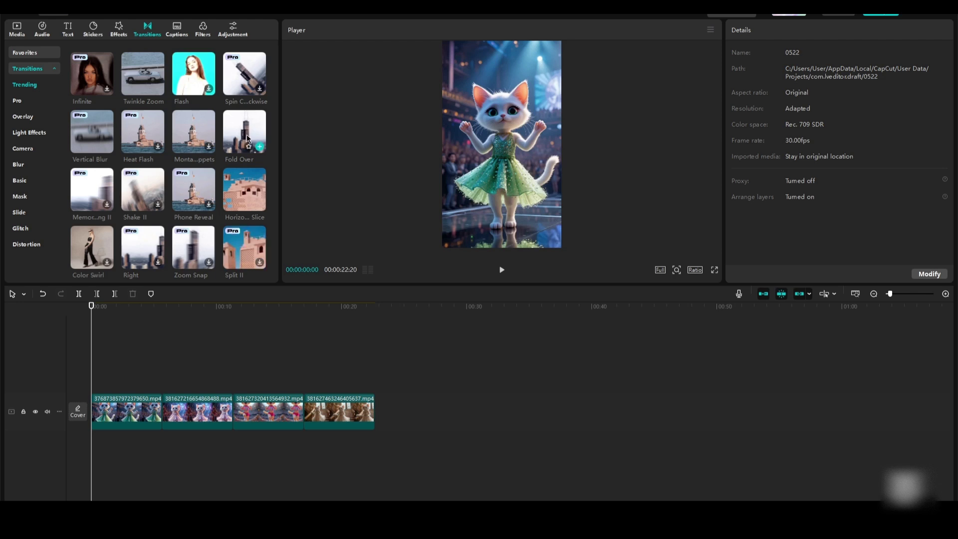
pyautogui.moveTo(247, 138); pyautogui.dragTo(174, 360)
pyautogui.moveTo(159, 414); pyautogui.dragTo(161, 413)
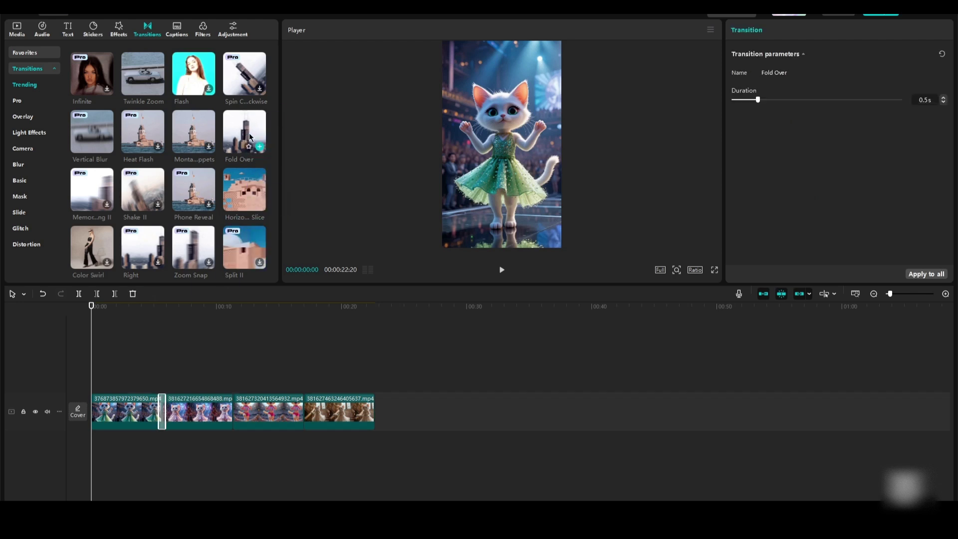
pyautogui.moveTo(249, 137); pyautogui.dragTo(238, 396)
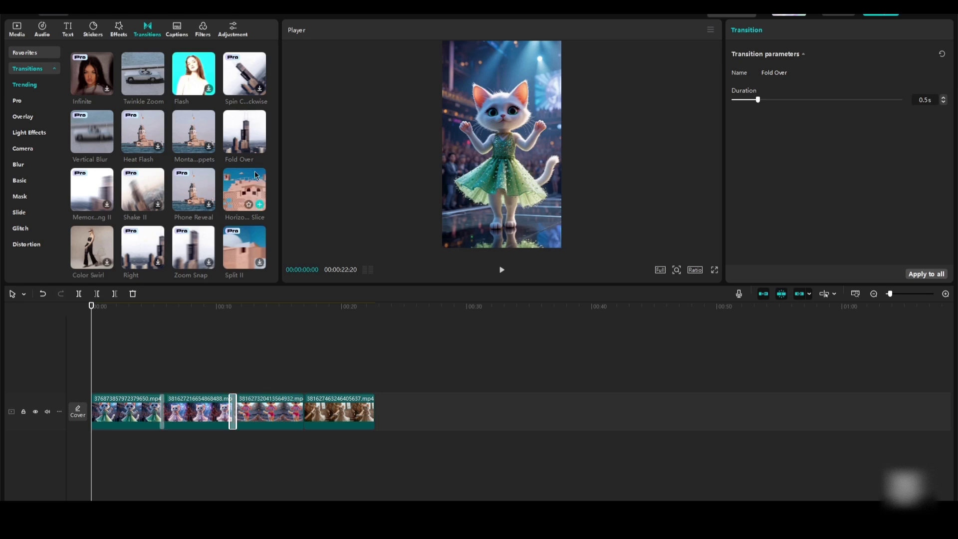
pyautogui.moveTo(255, 146); pyautogui.dragTo(299, 374)
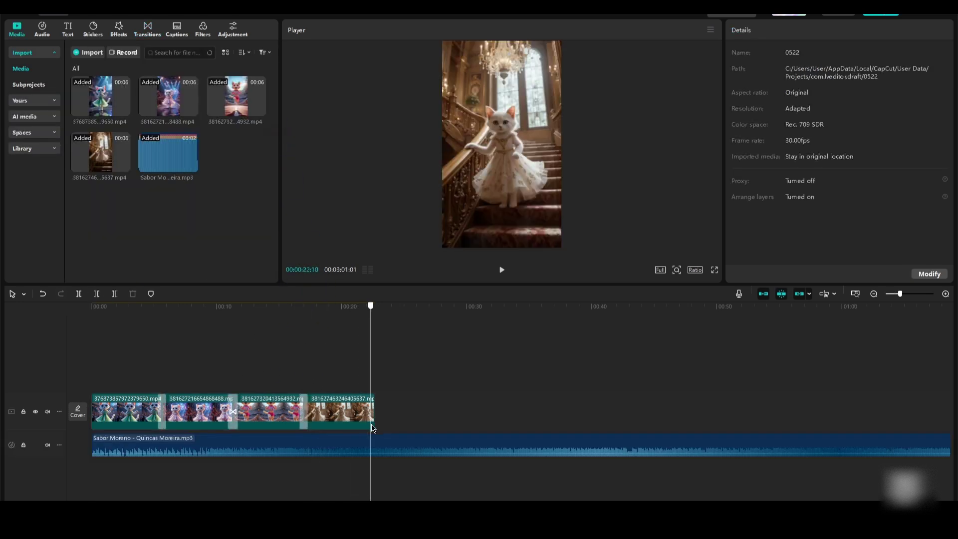
# Step: Trim the Sabor Moreno music track so it ends with the last cat clip at 00:00:22:20
pyautogui.click(395, 447)
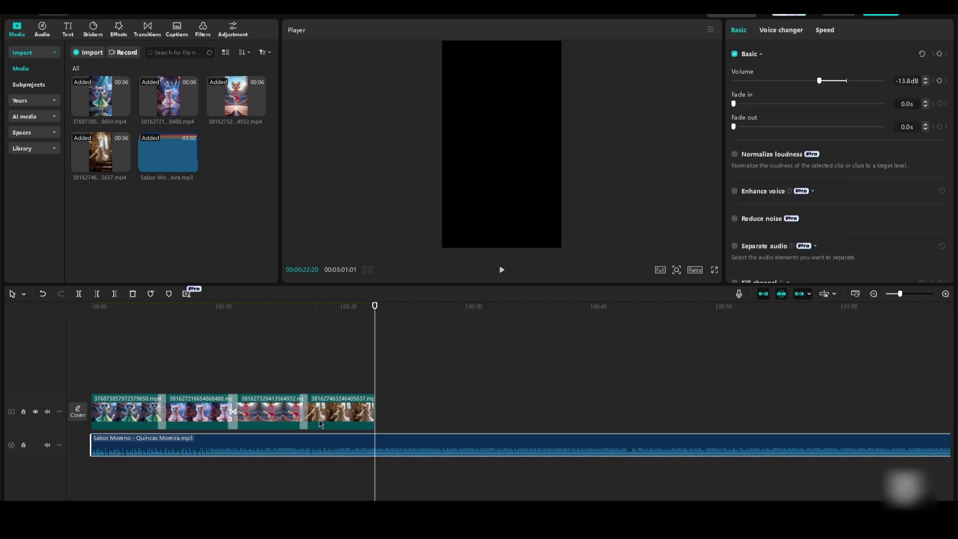
pyautogui.click(115, 293)
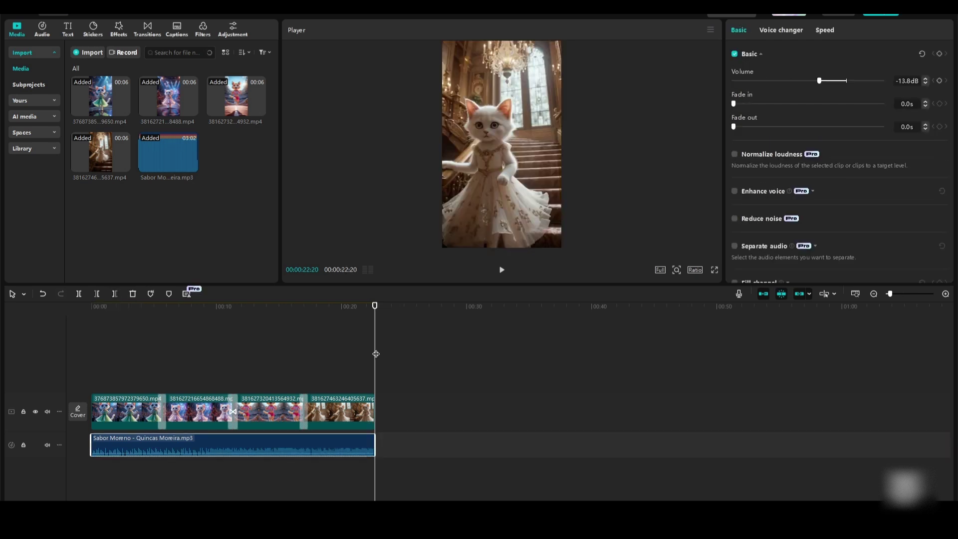
# Step: Return the playhead to the start of the timeline and open the video's export settings
pyautogui.click(233, 356)
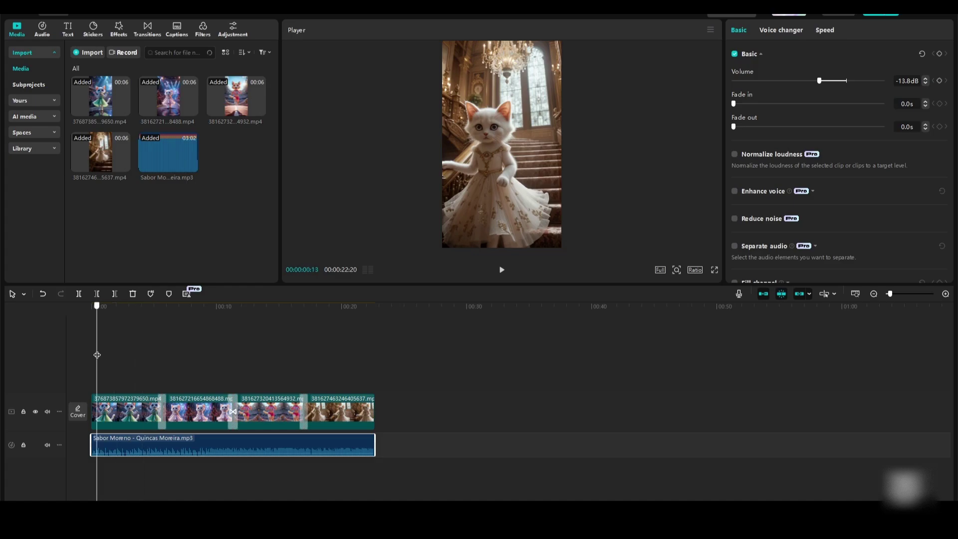
pyautogui.moveTo(97, 354); pyautogui.dragTo(90, 355)
pyautogui.hotkey('ctrl', 'e')
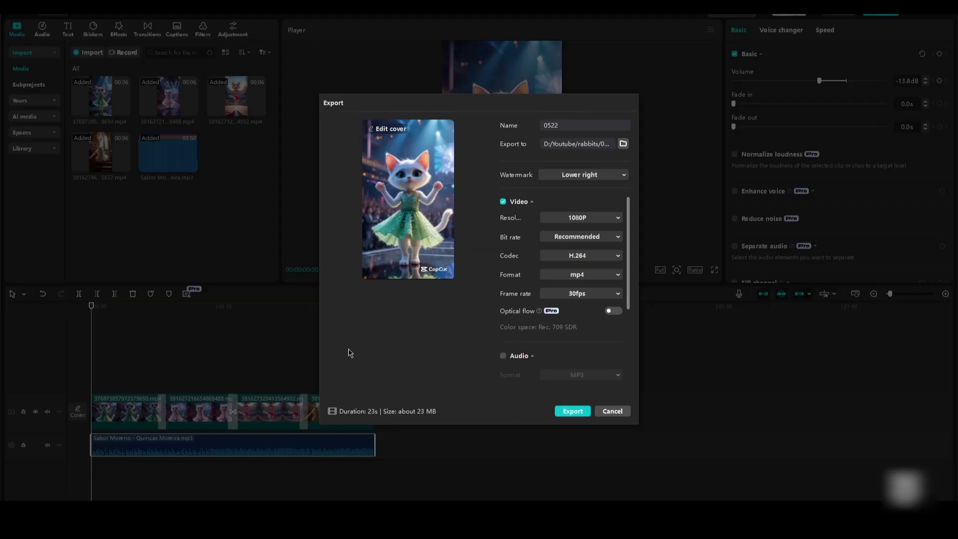